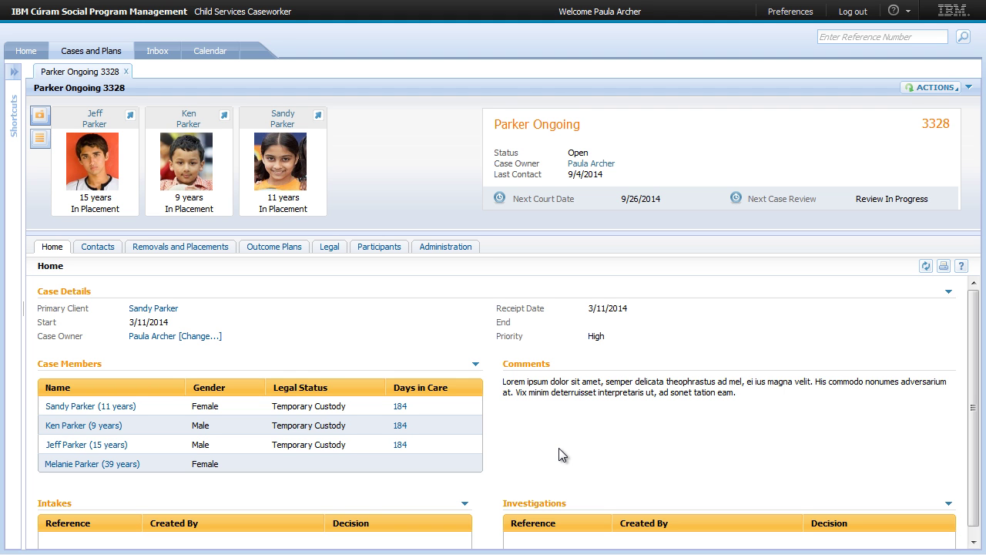
- Open outcome plan 3332, Family Reunification, from the case's Outcome Plans list
left_click(286, 251)
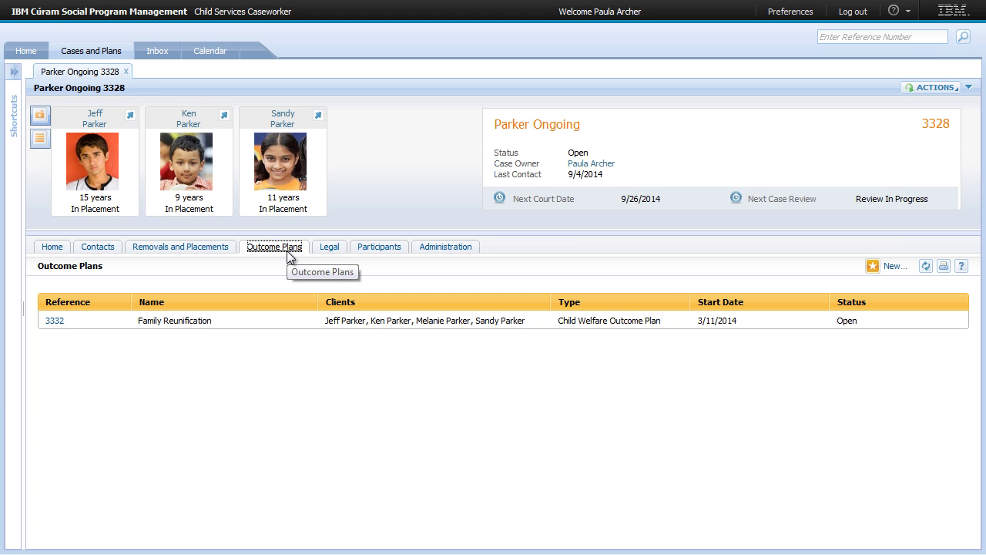
left_click(53, 321)
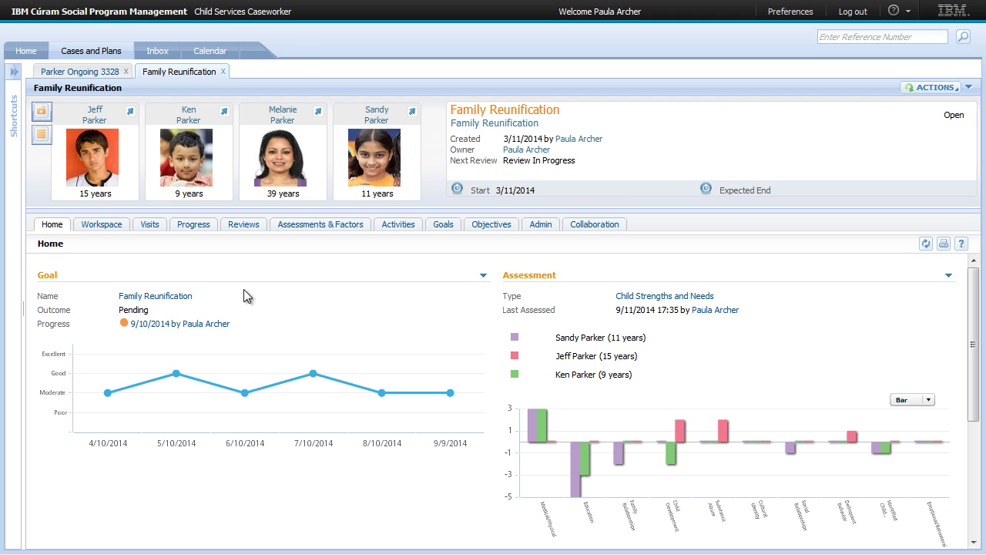
- Show the Collaboration view listing the agency employee, social worker and foster parent
left_click(603, 233)
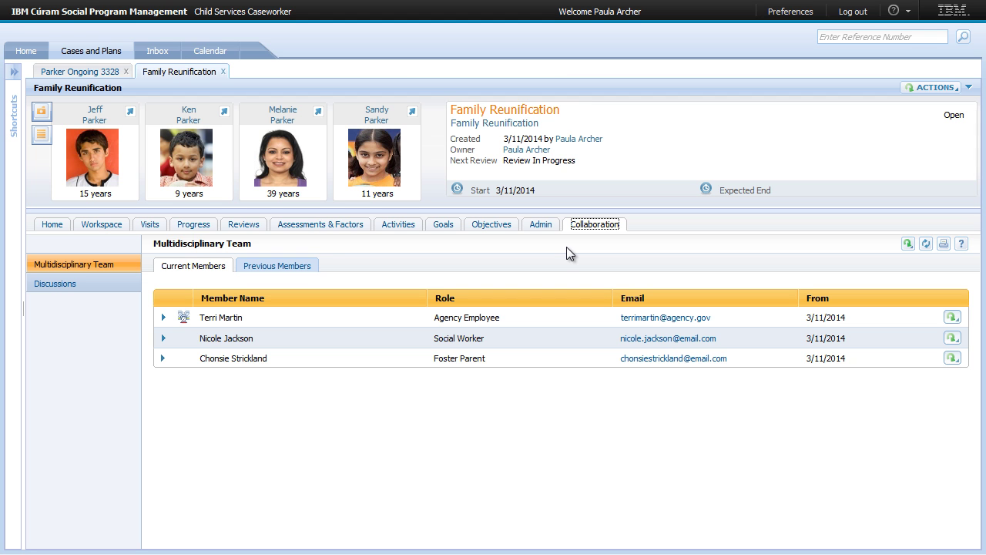
- Expand the Child Strengths and Needs assessment and choose Reassess from its row actions
left_click(334, 230)
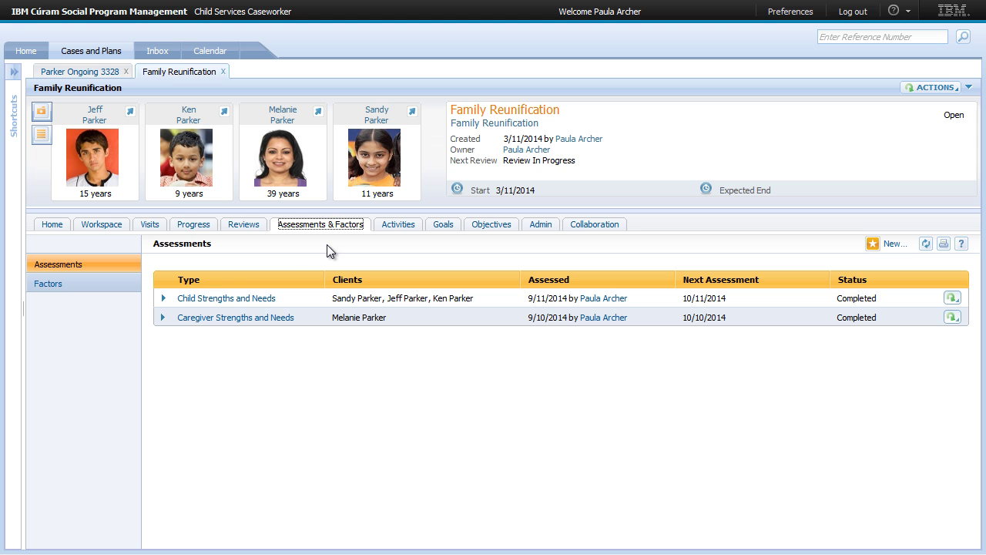
left_click(163, 298)
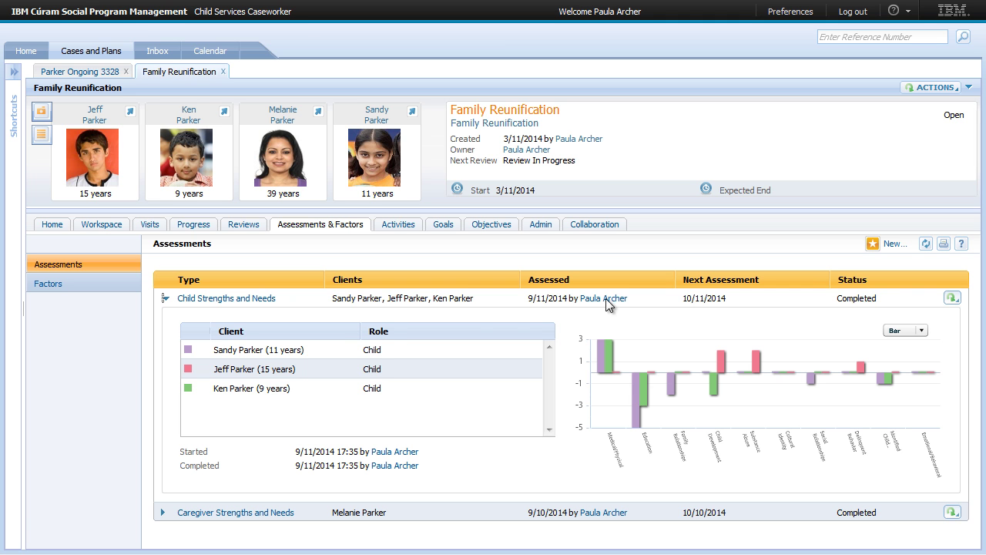
left_click(952, 300)
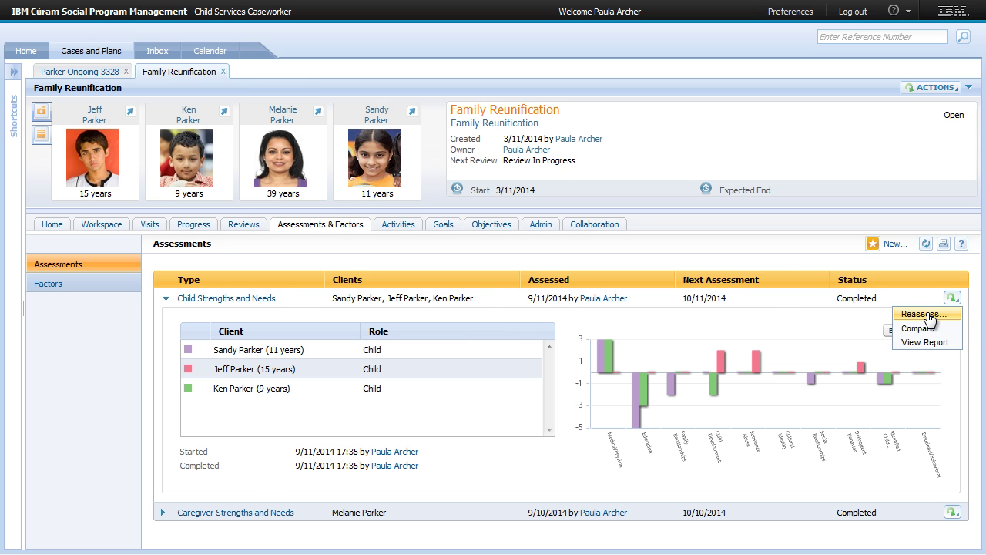
left_click(929, 314)
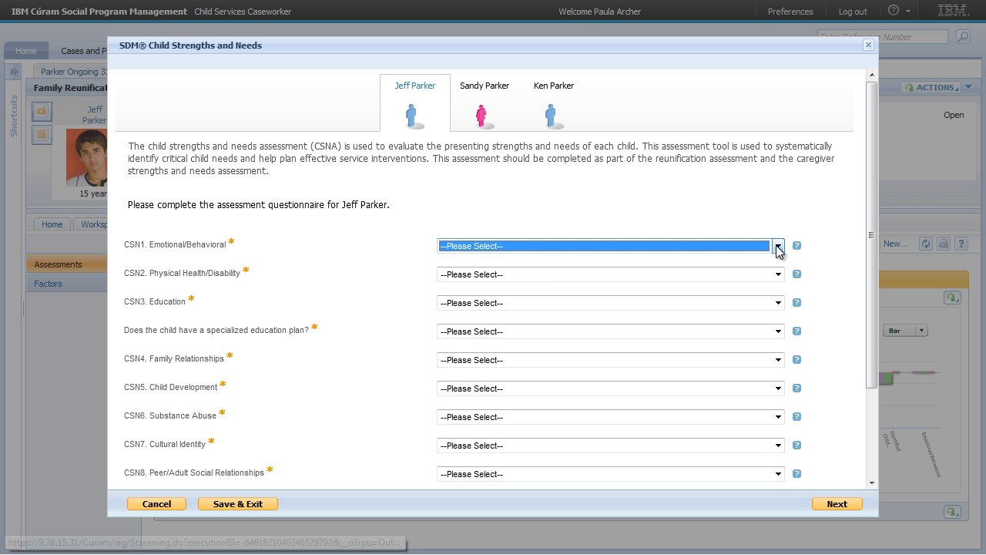
- Answer CSN1 adequate adjustment, CSN2 good health, CSN3 academic difficulty, then cancel the reassessment
left_click(778, 246)
left_click(739, 281)
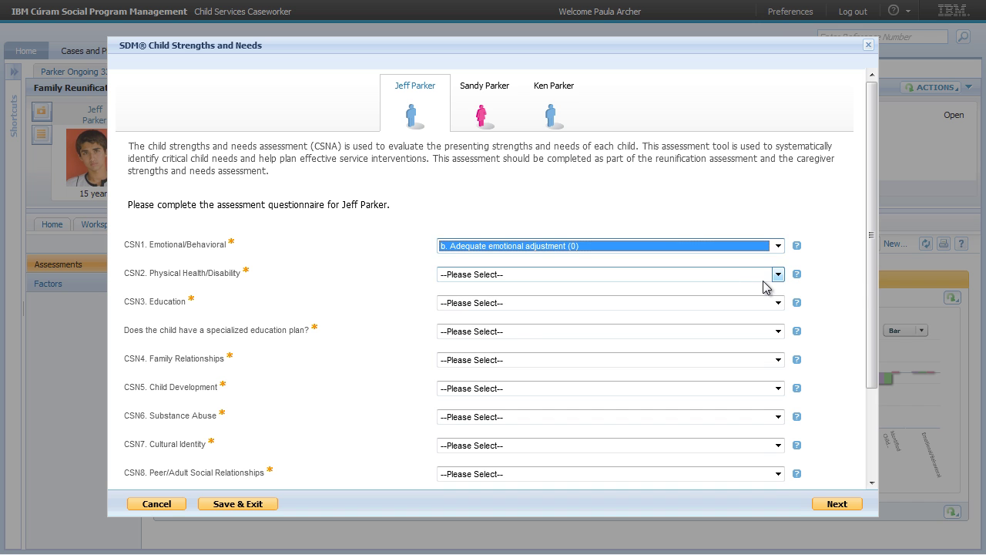
left_click(776, 275)
left_click(752, 299)
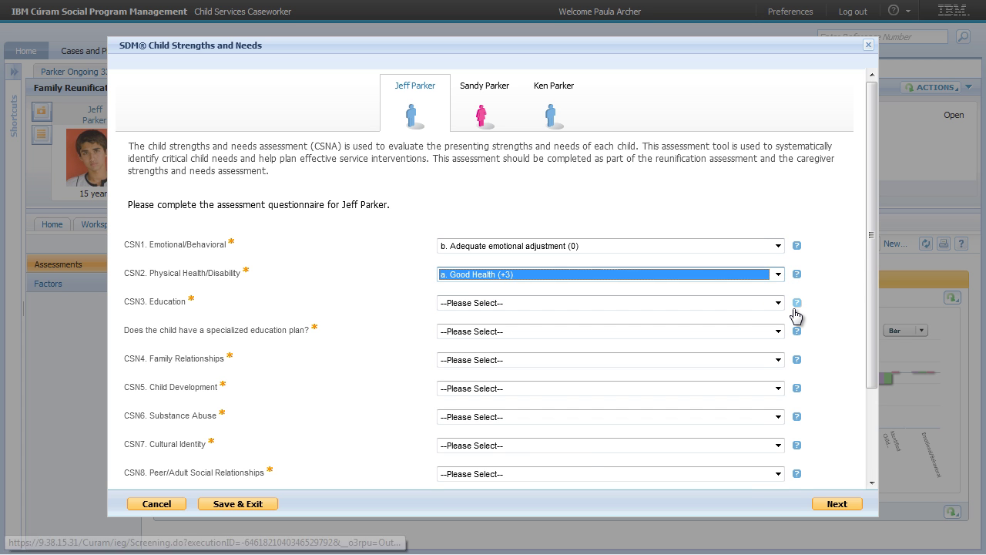
left_click(797, 303)
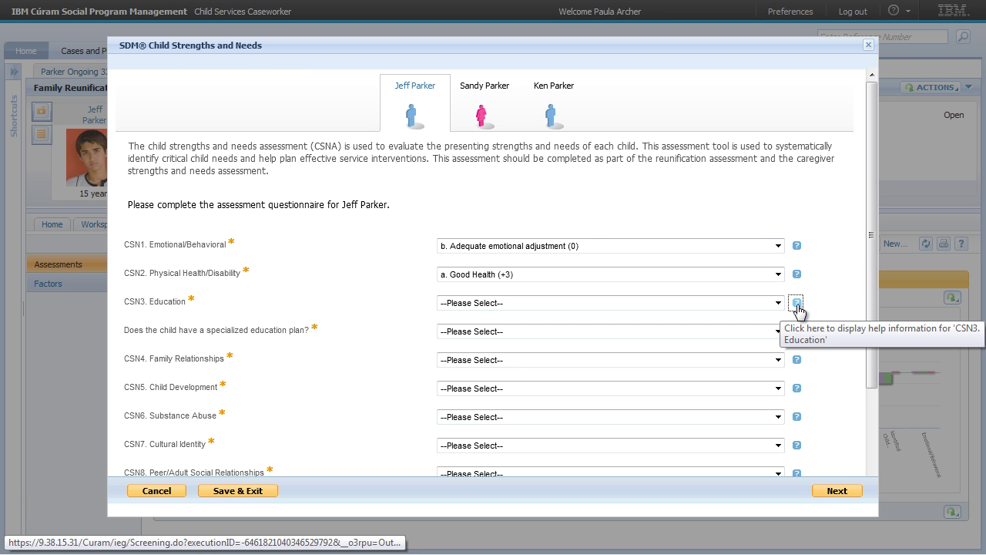
left_click(777, 303)
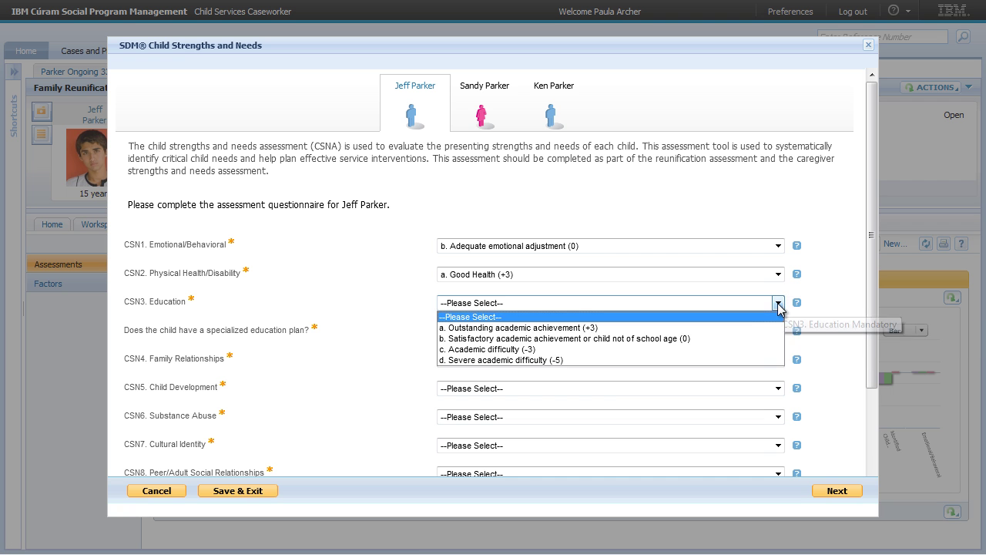
left_click(754, 349)
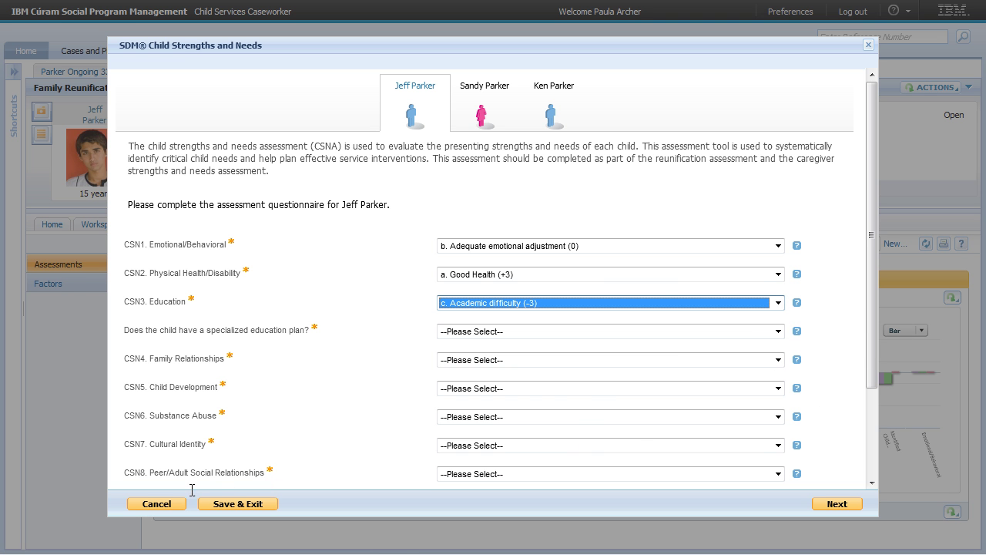
left_click(160, 503)
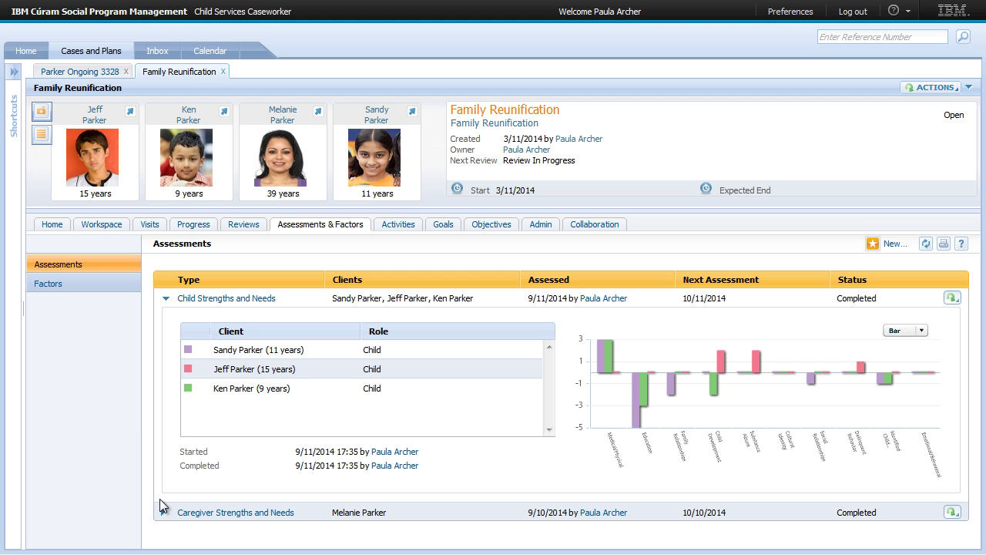
- Go via the Goals view to the Workspace with recommendations for Ken, Melanie and Sandy
left_click(444, 226)
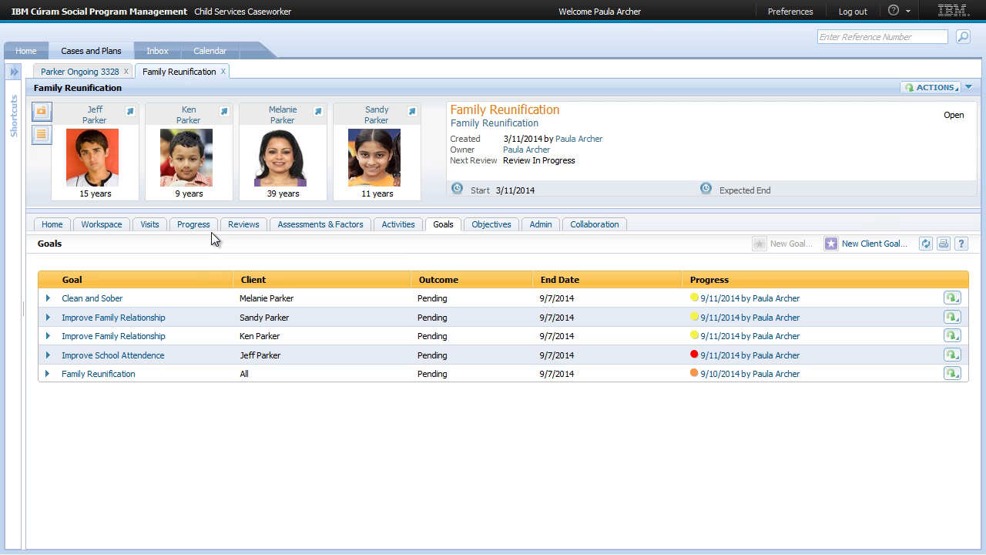
left_click(100, 226)
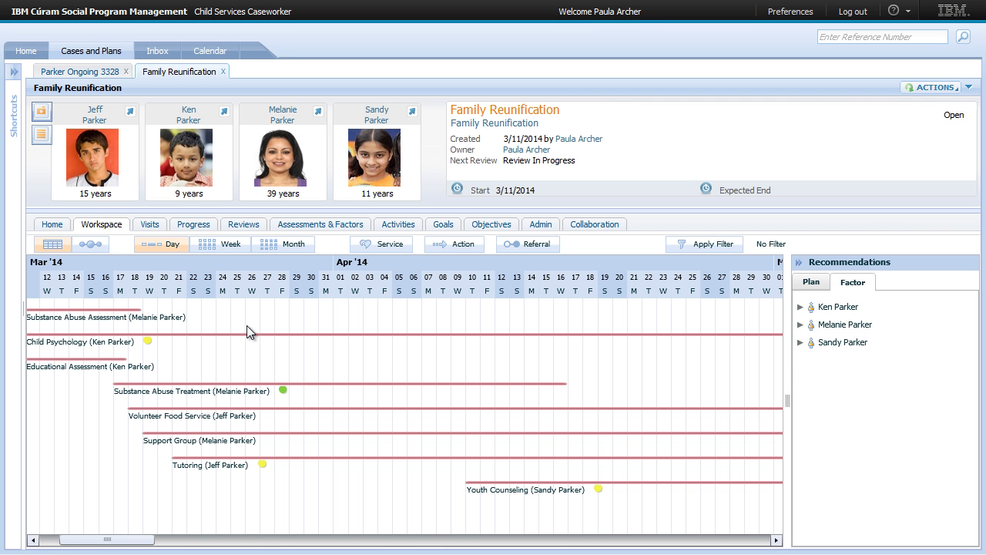
- Expand each family member's factors down to Sandy's Education recommended services
left_click(801, 306)
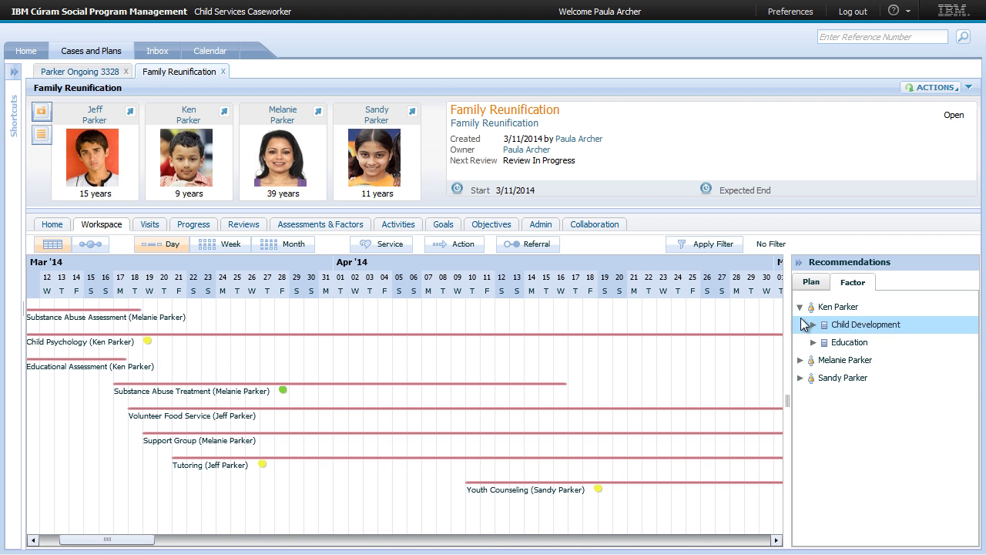
left_click(801, 360)
left_click(800, 413)
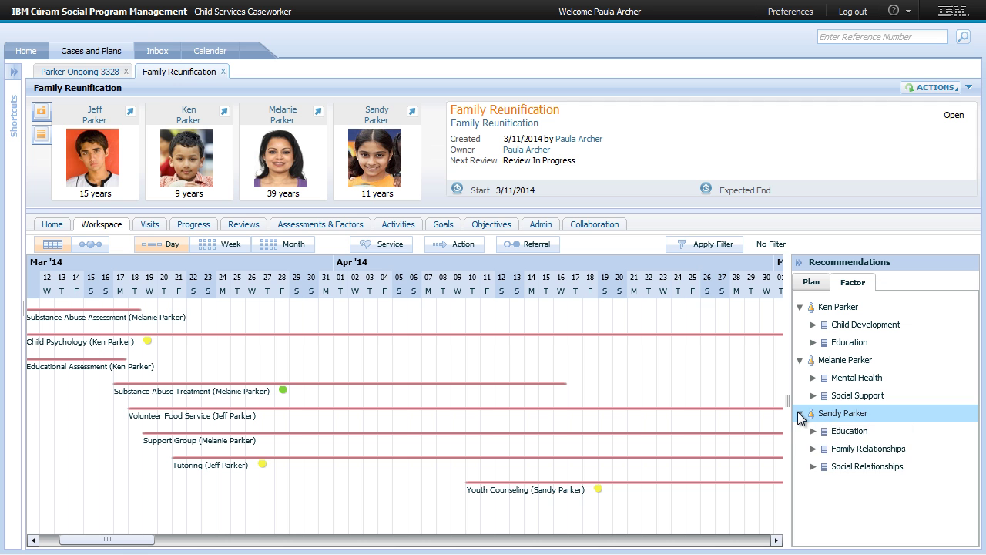
left_click(813, 431)
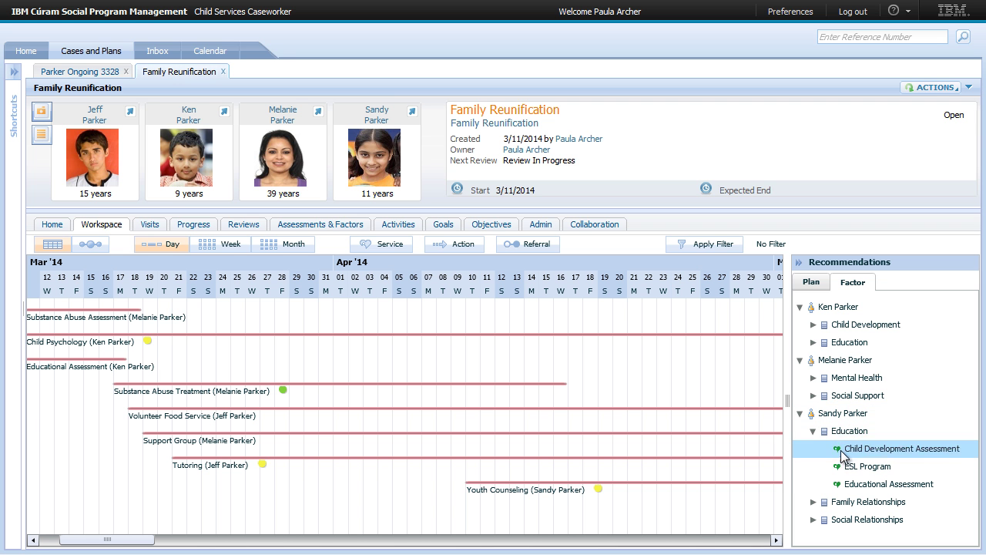
- Draft an ESL Program service with units 1 and an educational-needs reason, then discard it
left_click_drag(864, 469, 689, 374)
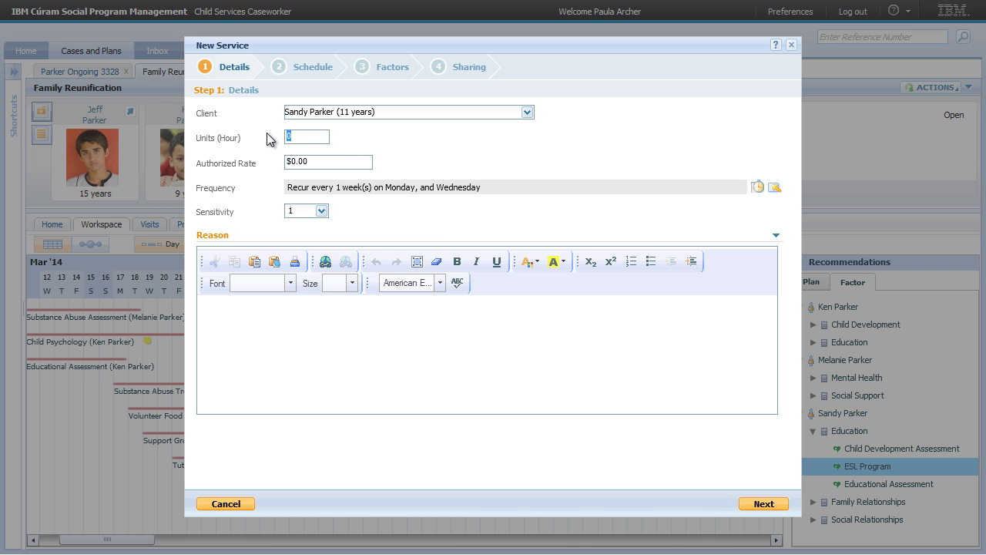
double_click(297, 138)
type("1")
type("To add")
type("ress educational")
type(" needs...")
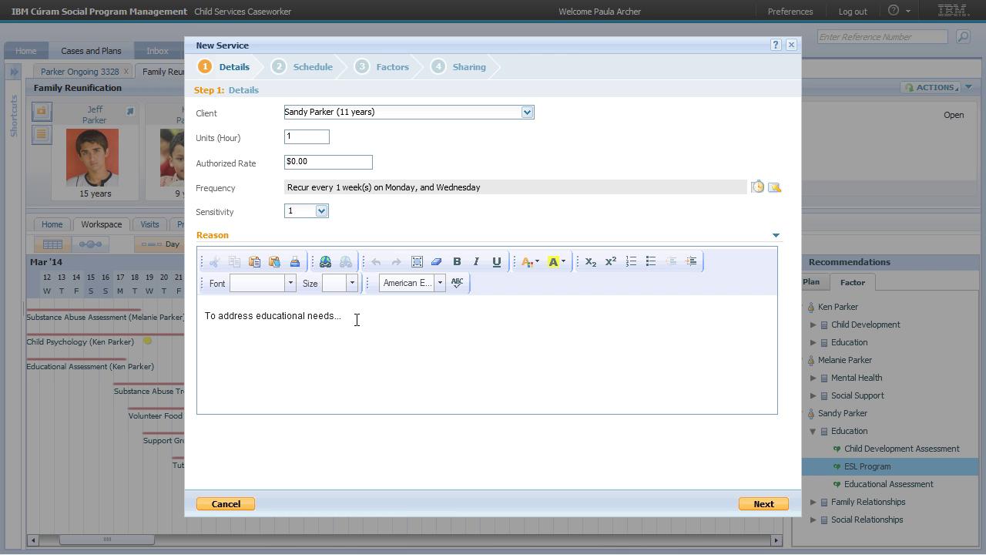
left_click(225, 505)
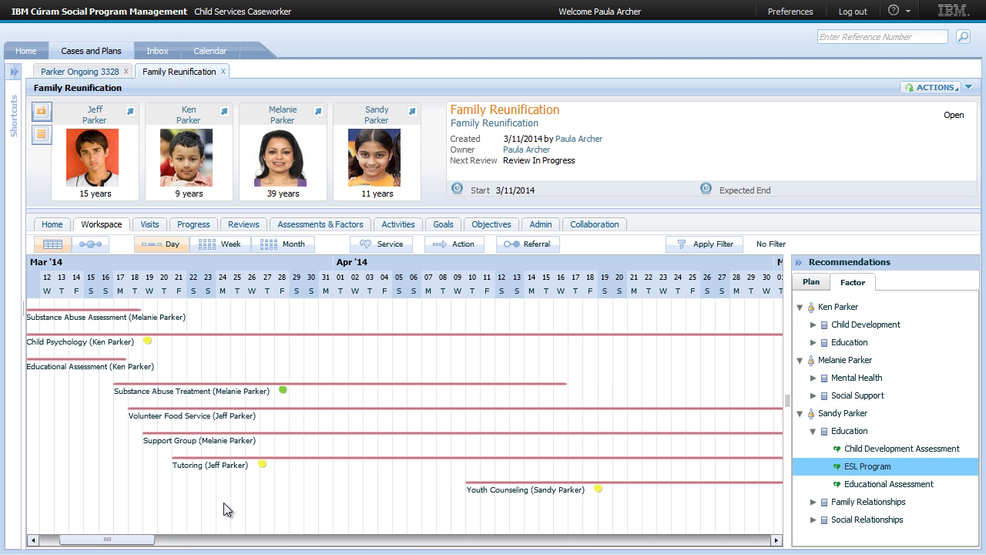
- Pass through the Progress view to Reviews, showing the 3/11/2014 – 9/11/2014 period
left_click(195, 227)
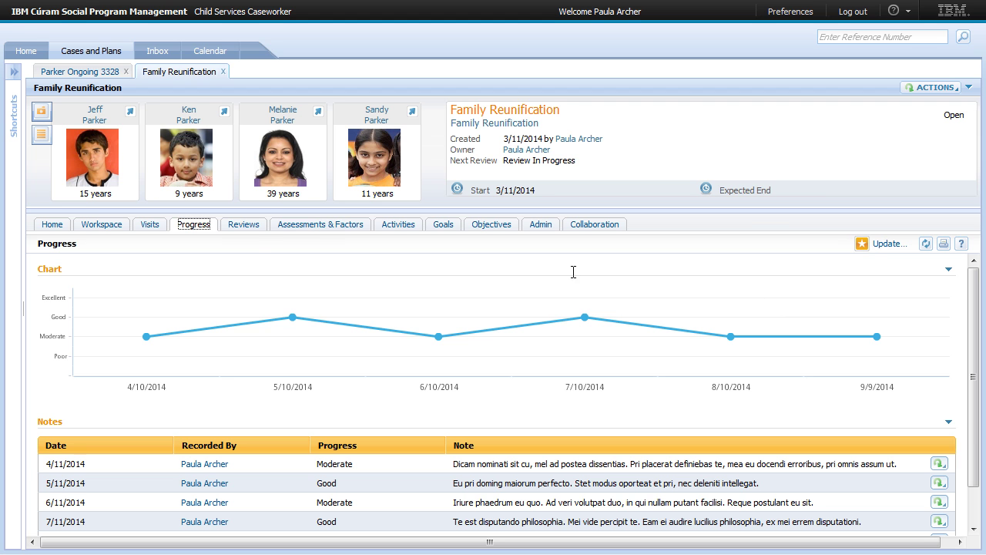
left_click(246, 227)
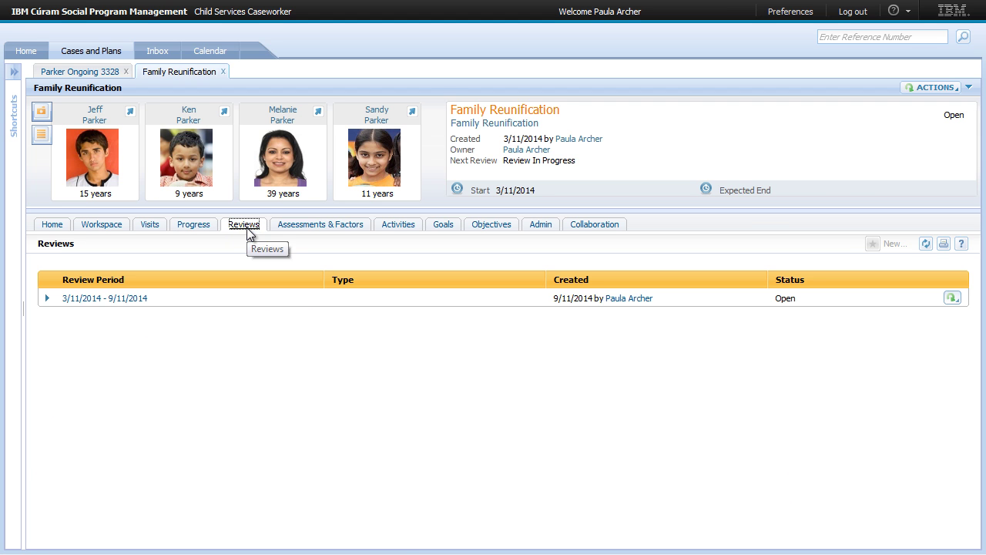
- View the 3/11/2014 – 9/11/2014 review's activities, then return to the Family Reunification tab
left_click(122, 297)
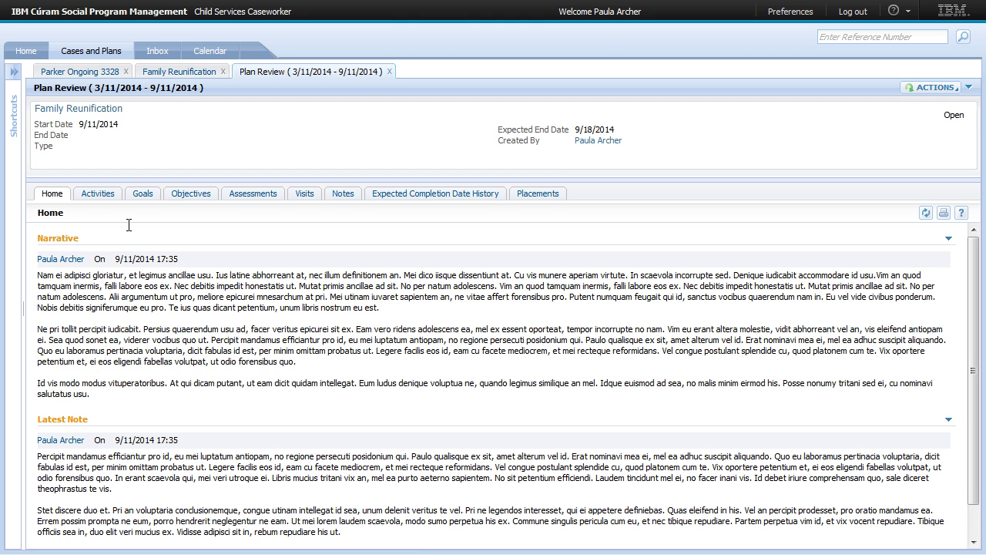
left_click(98, 201)
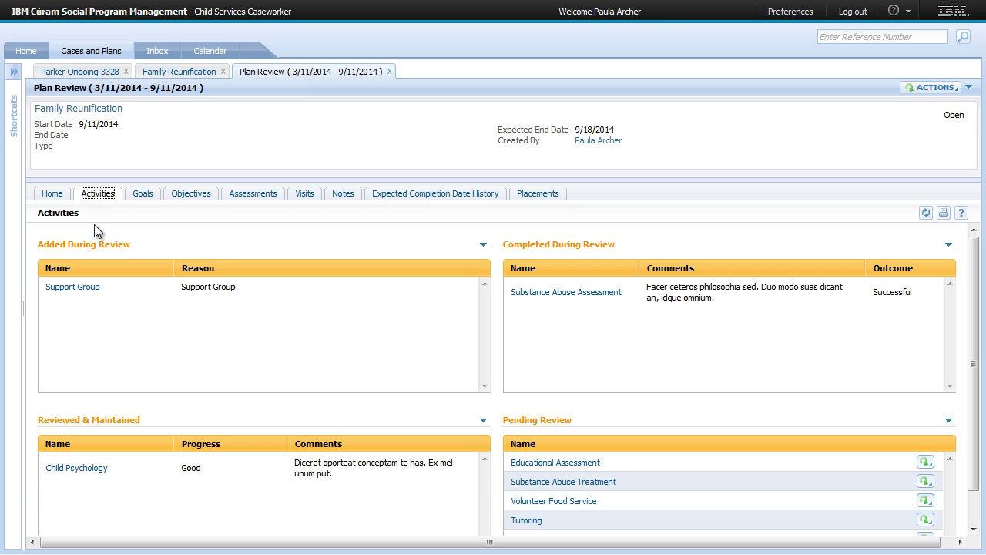
left_click(185, 77)
- Show the plan's Home summary with four Parker family members and a review in progress
left_click(48, 226)
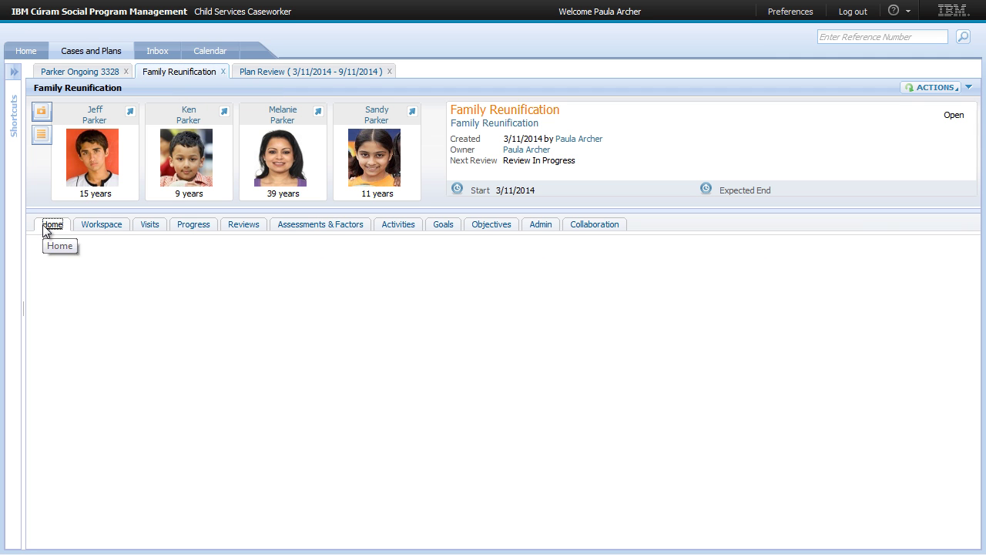